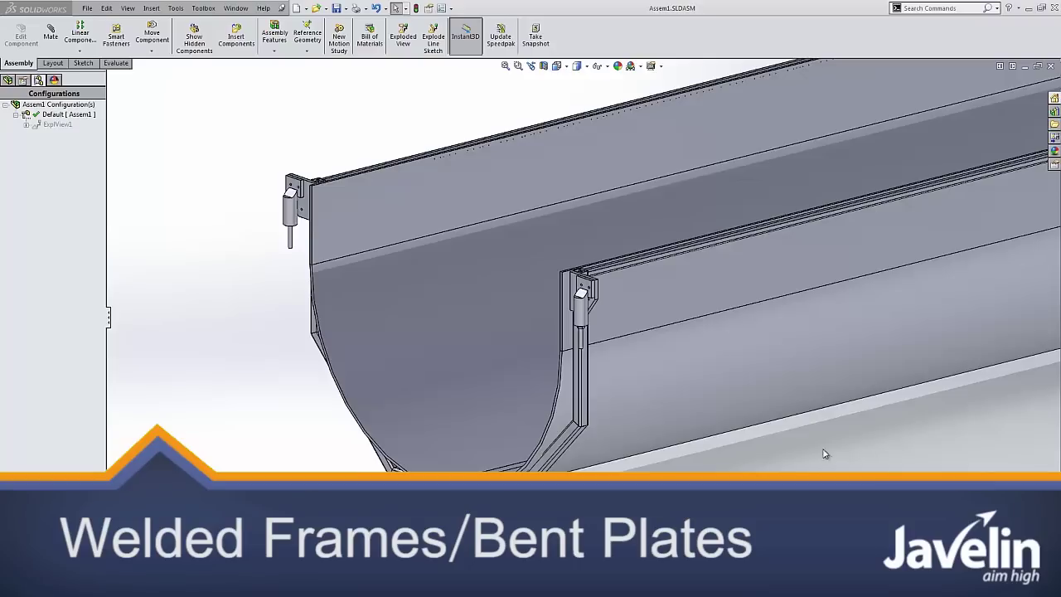
Step: Make a new drawing of the gutter assembly on an A (ANSI) Landscape sheet
middle_drag(275, 298, 277, 343)
middle_drag(468, 343, 466, 315)
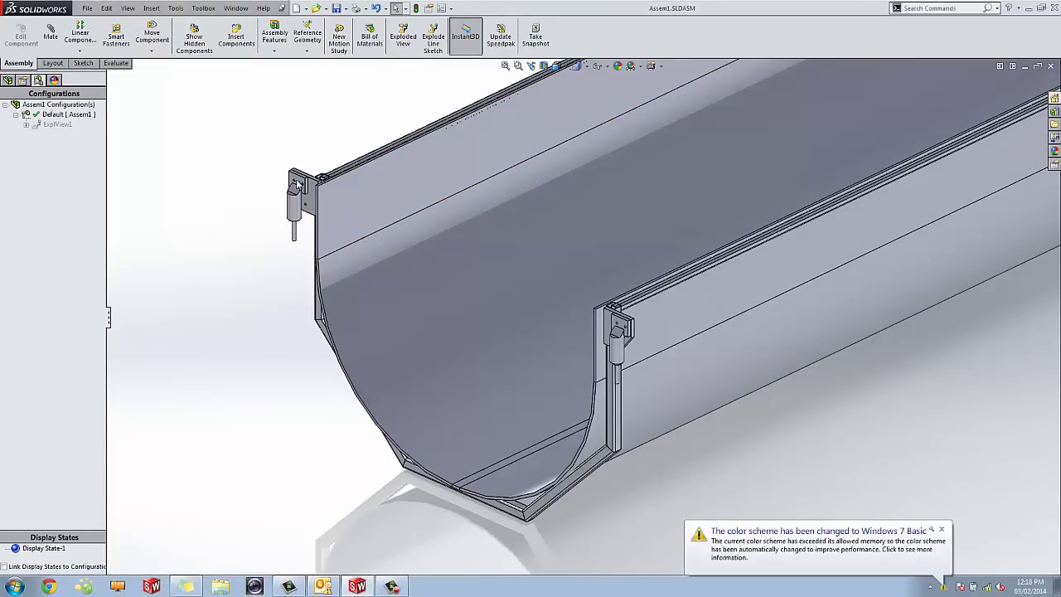
click(941, 529)
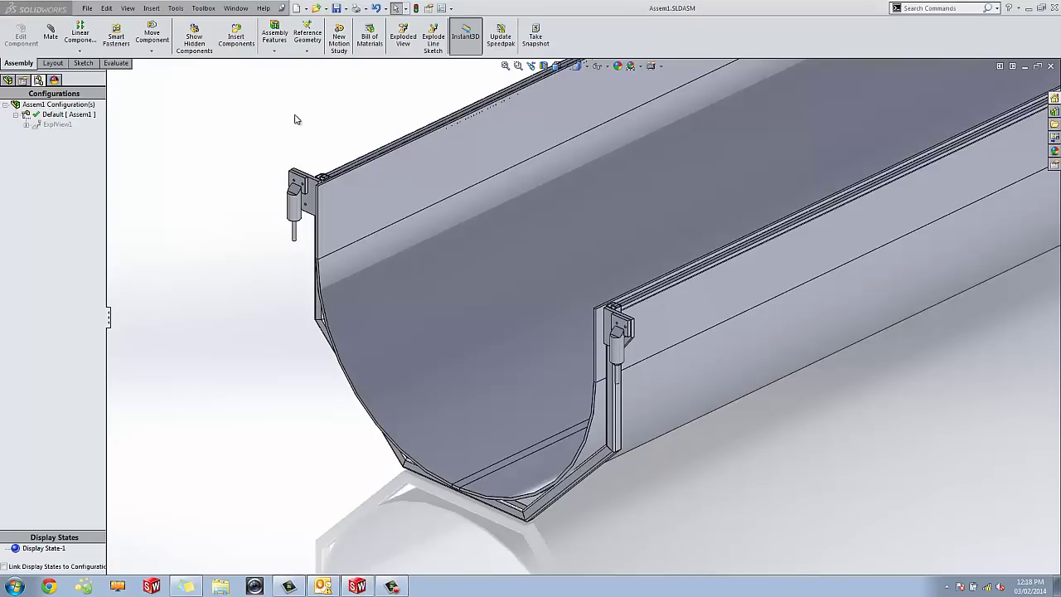
click(305, 8)
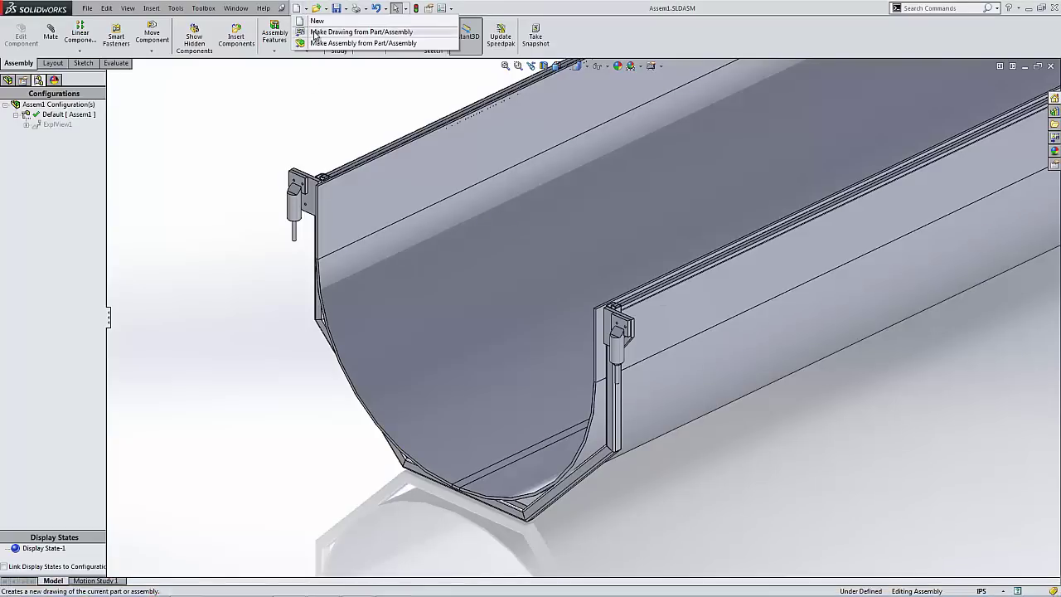
click(315, 32)
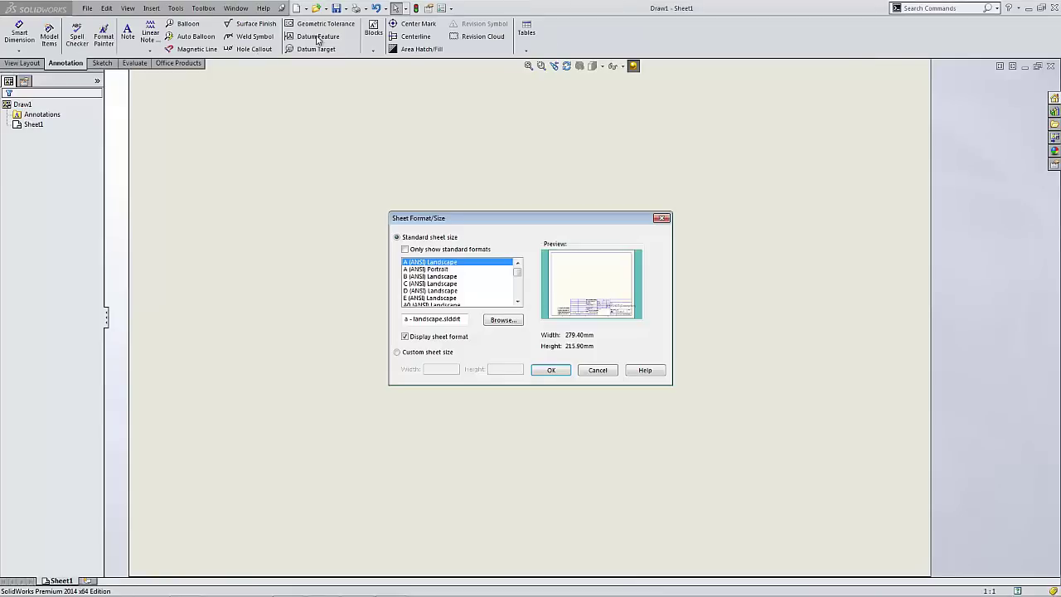
click(550, 369)
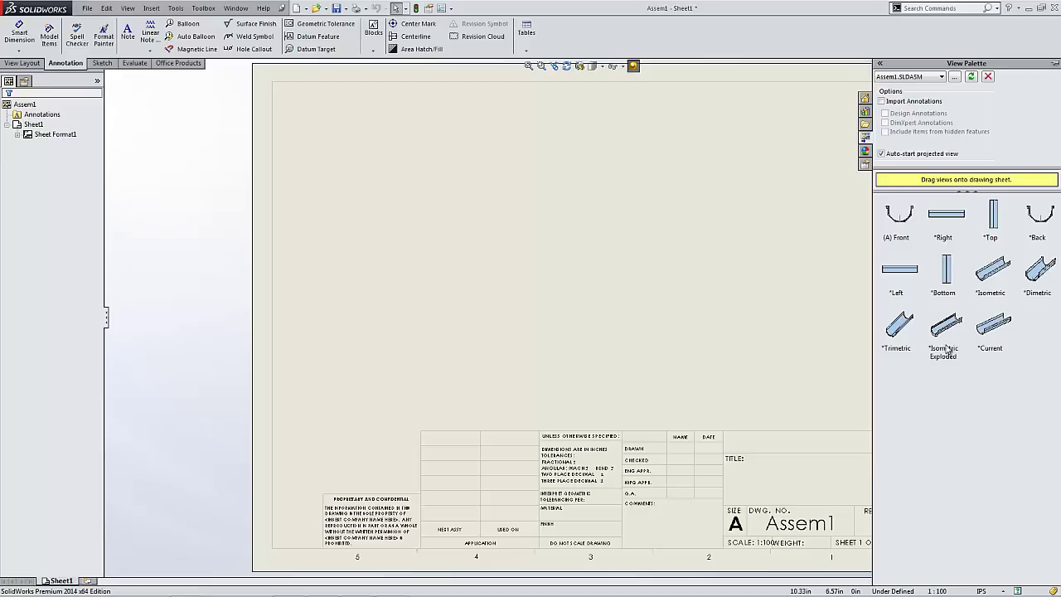
Step: Place an isometric exploded view of the assembly, displayed Shaded With Edges
drag(943, 330, 572, 262)
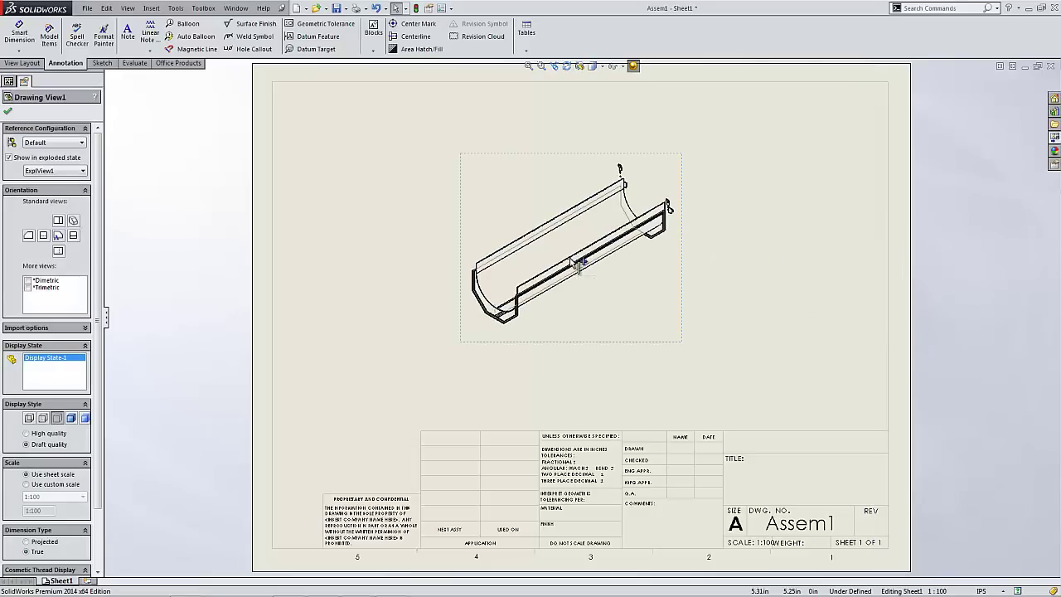
scroll(580, 260, down, 2)
click(593, 70)
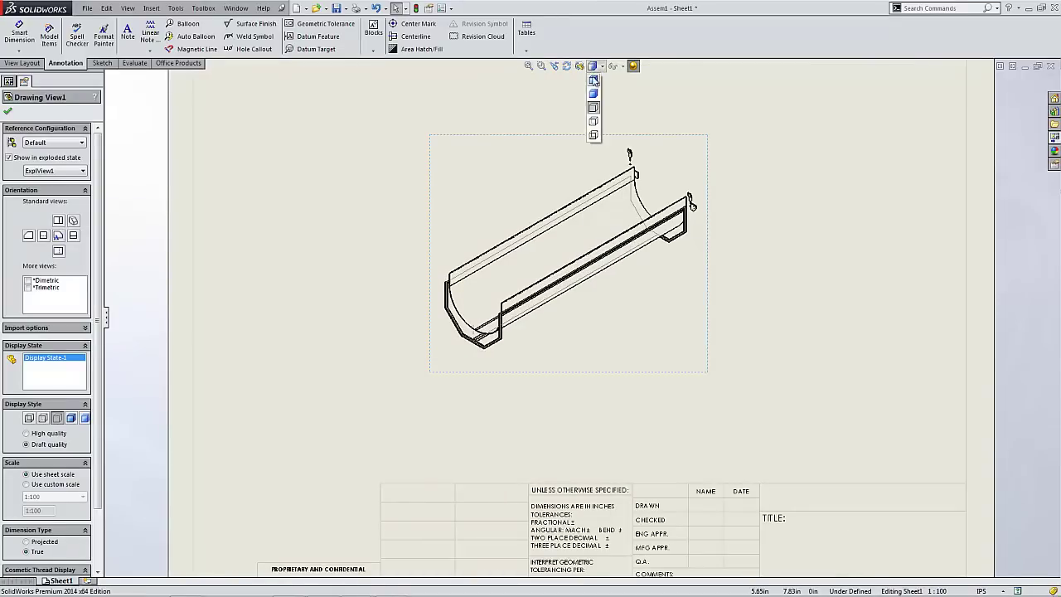
click(594, 122)
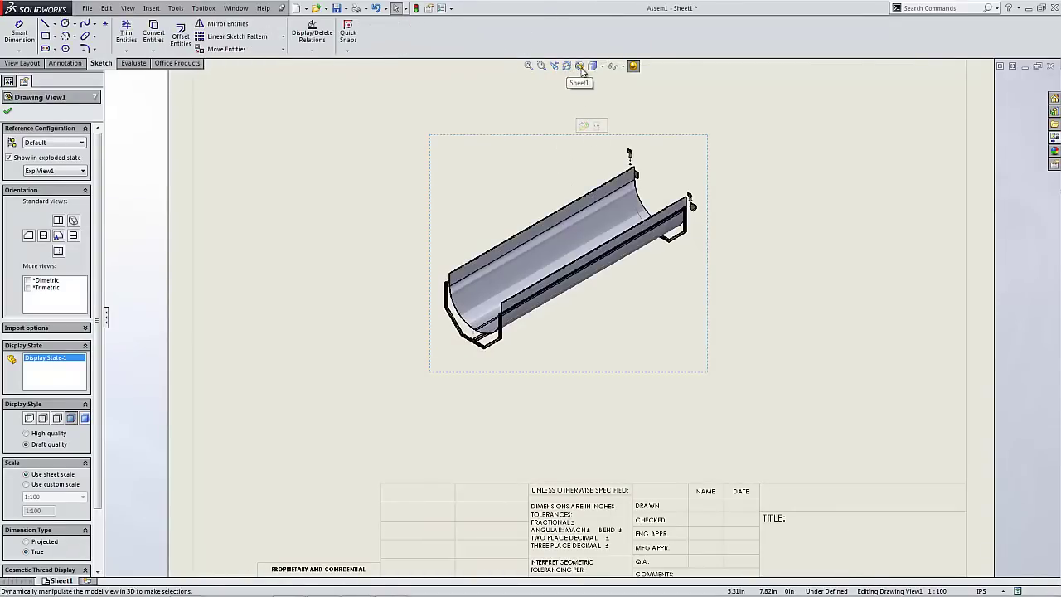
Step: Rotate the exploded view in 3D to a clearer orientation
click(579, 65)
mouse_move(542, 206)
mouse_down()
mouse_move(519, 120)
mouse_move(387, 105)
mouse_move(306, 121)
mouse_move(302, 181)
mouse_up()
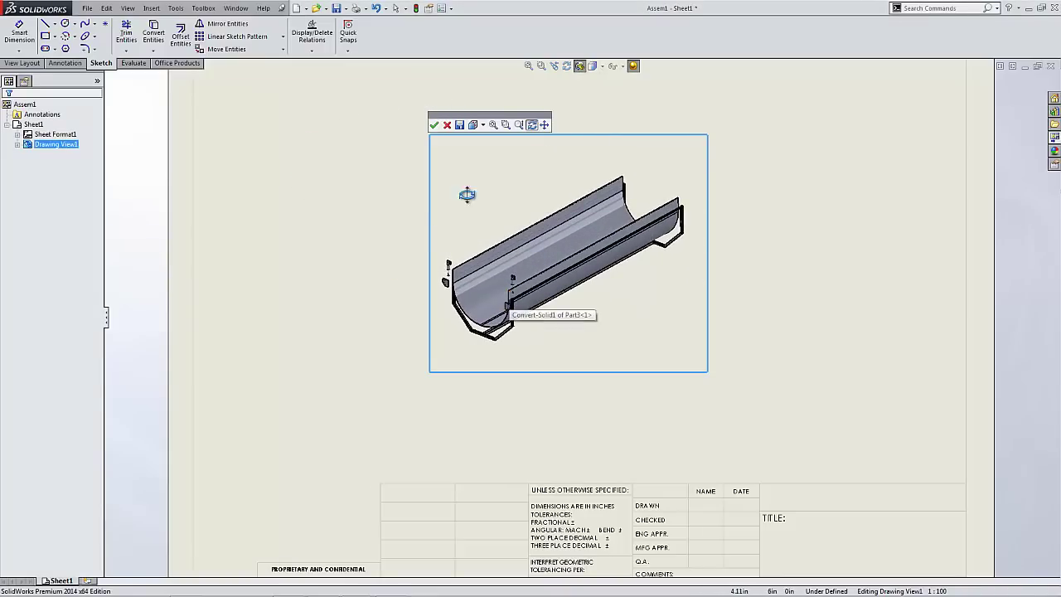
click(435, 124)
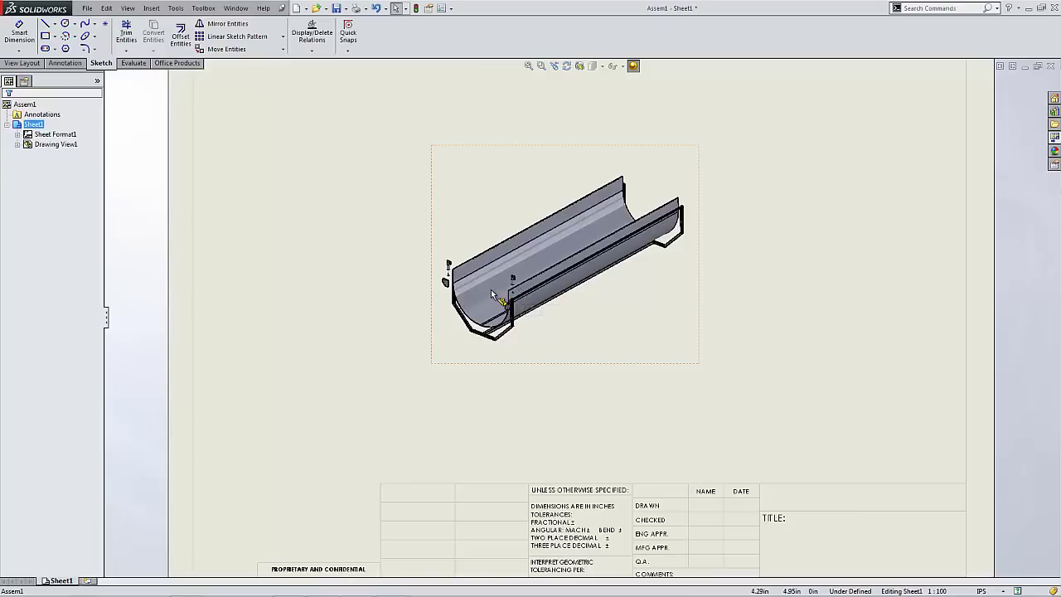
Step: Give Drawing View1 a custom 1:50 scale so it fills more of the sheet
click(473, 207)
click(56, 484)
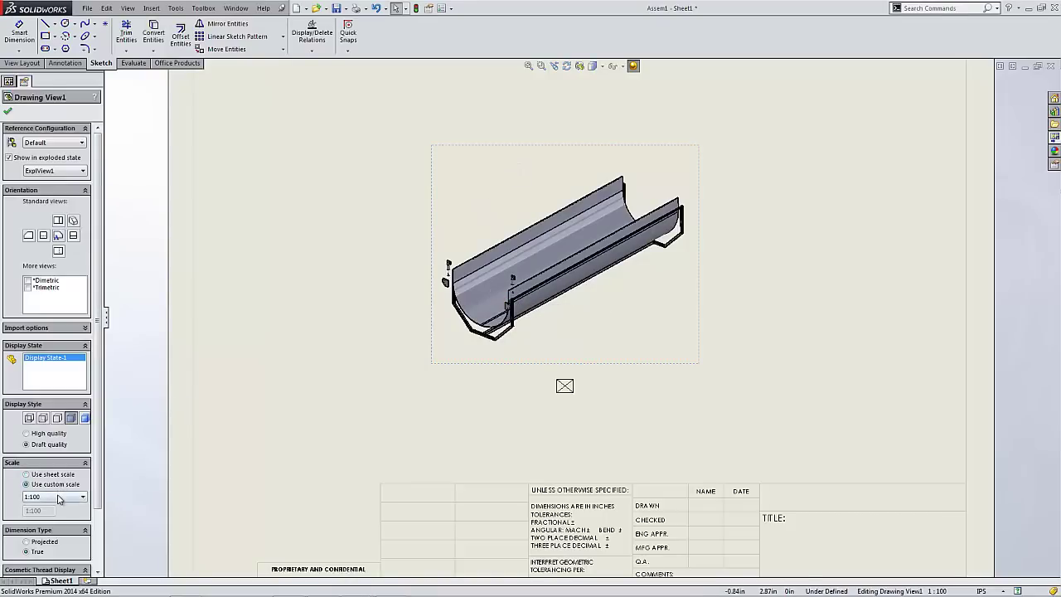
click(58, 497)
click(56, 443)
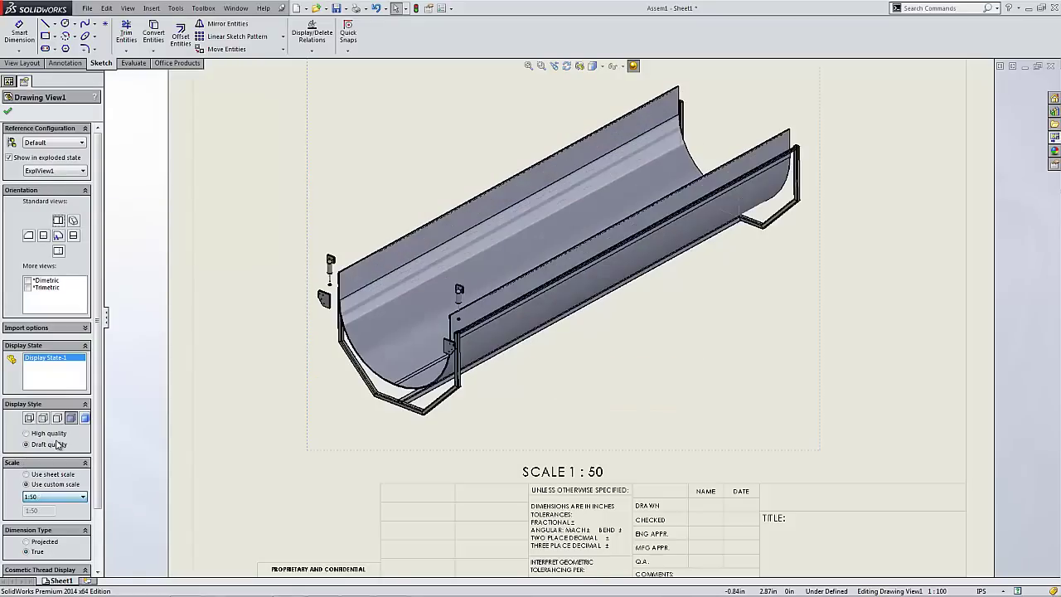
click(8, 111)
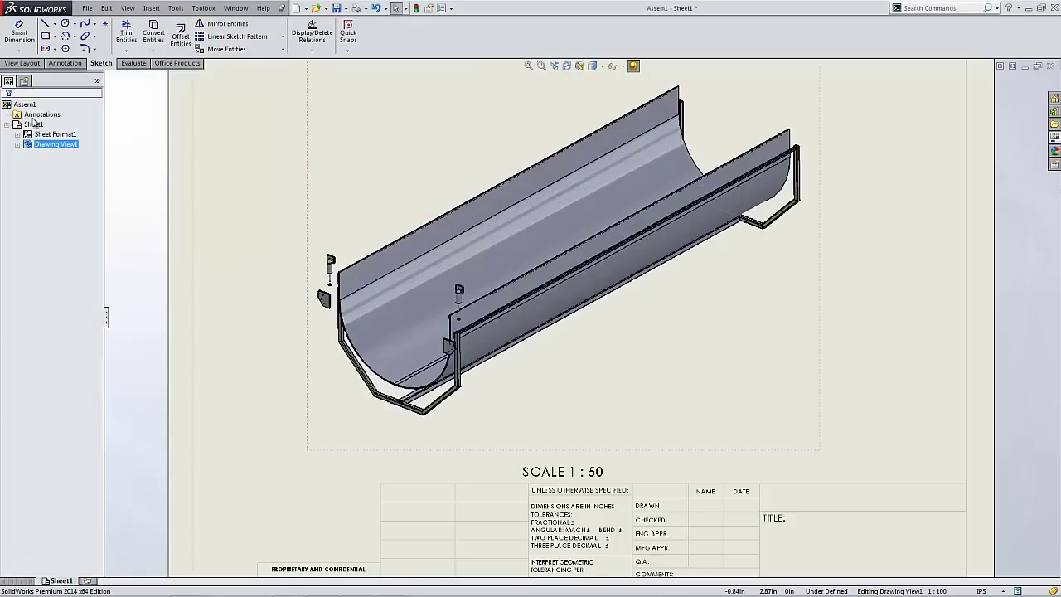
click(336, 226)
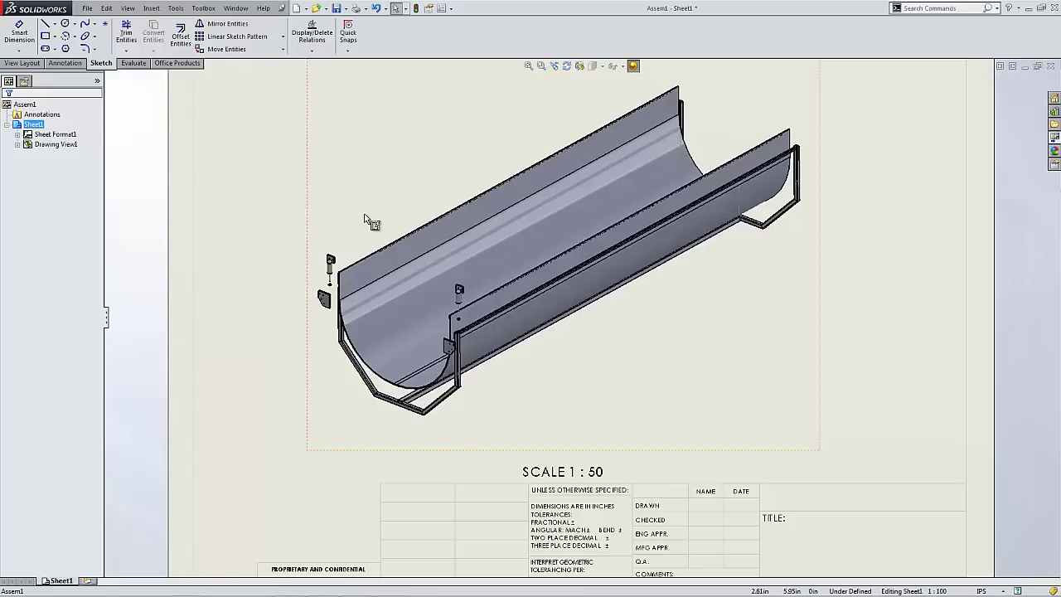
Step: Insert a Top-level only Bill of Materials for the exploded view
right_click(365, 219)
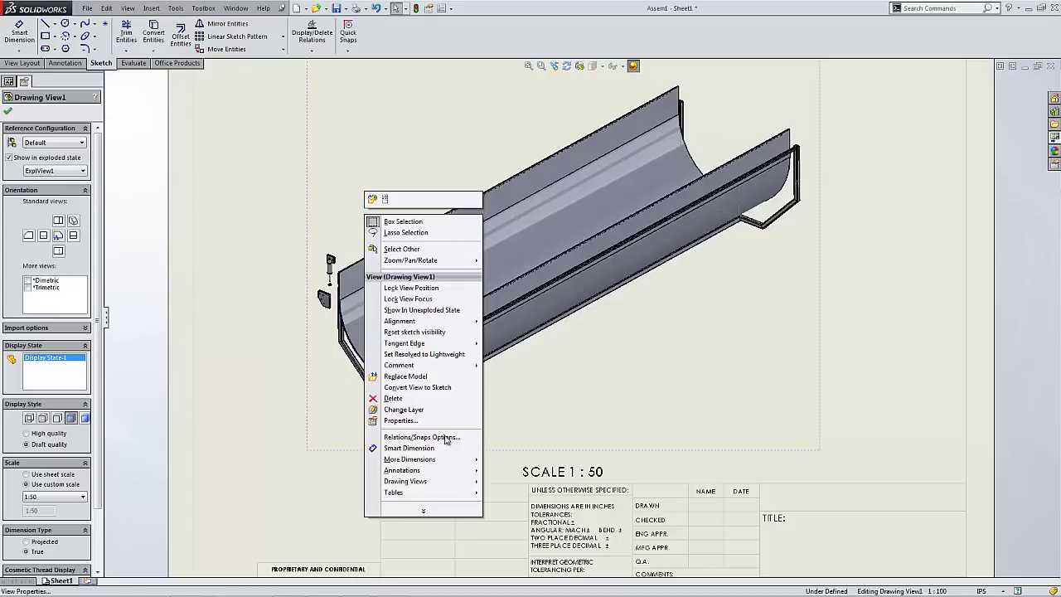
mouse_move(453, 495)
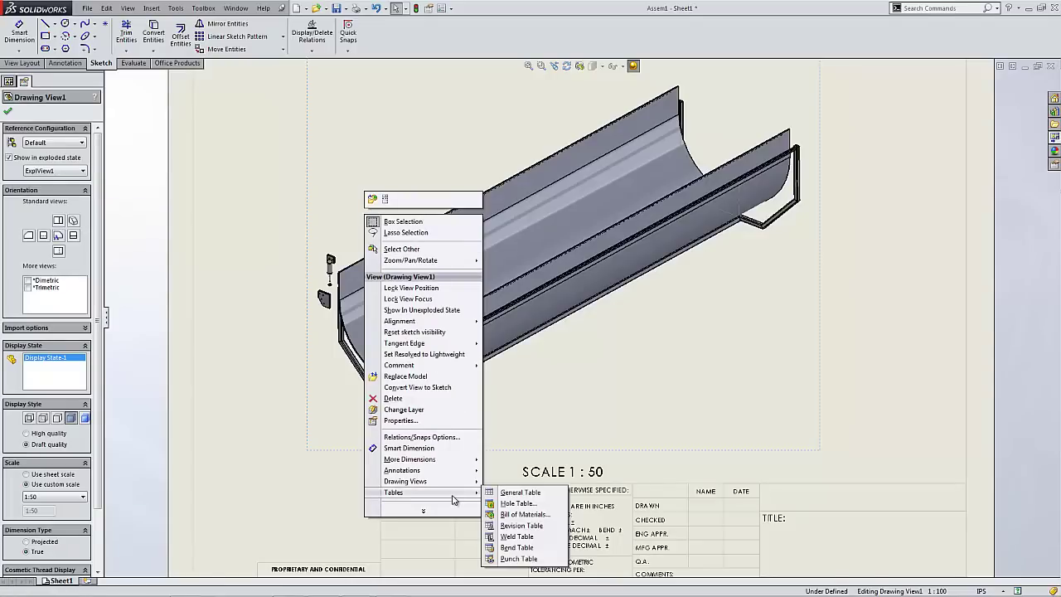
click(517, 514)
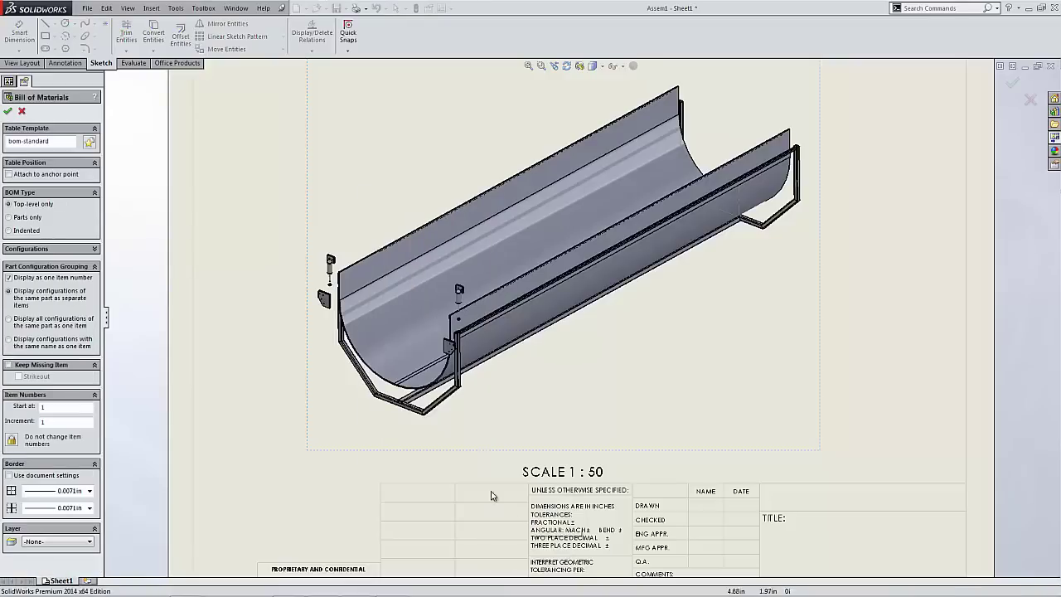
Step: Anchor the six-item BOM at the sheet's top-left and narrow its columns
click(7, 111)
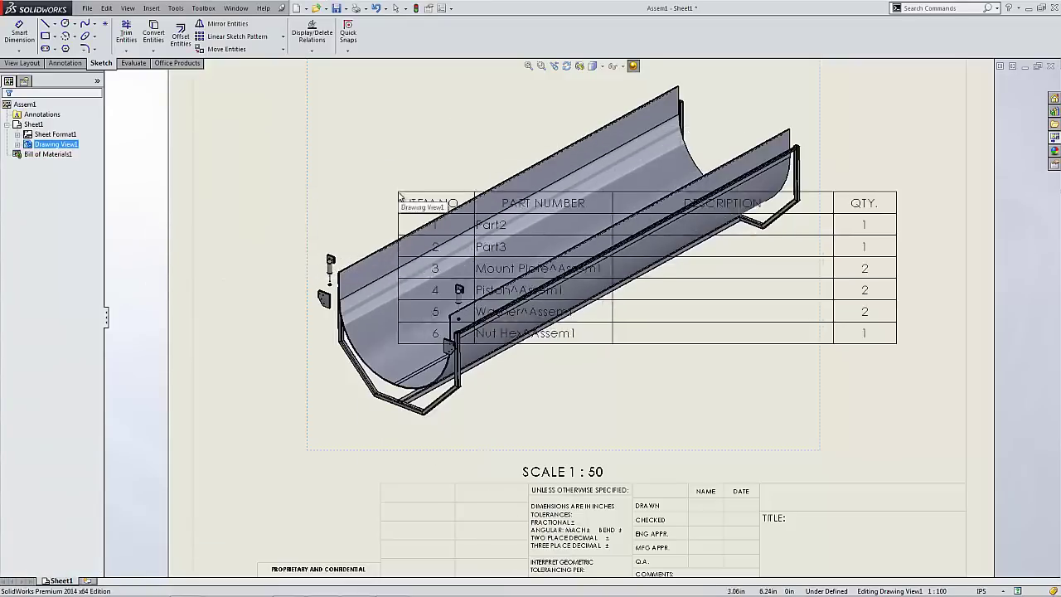
scroll(343, 161, up, 3)
scroll(423, 199, down, 3)
click(423, 199)
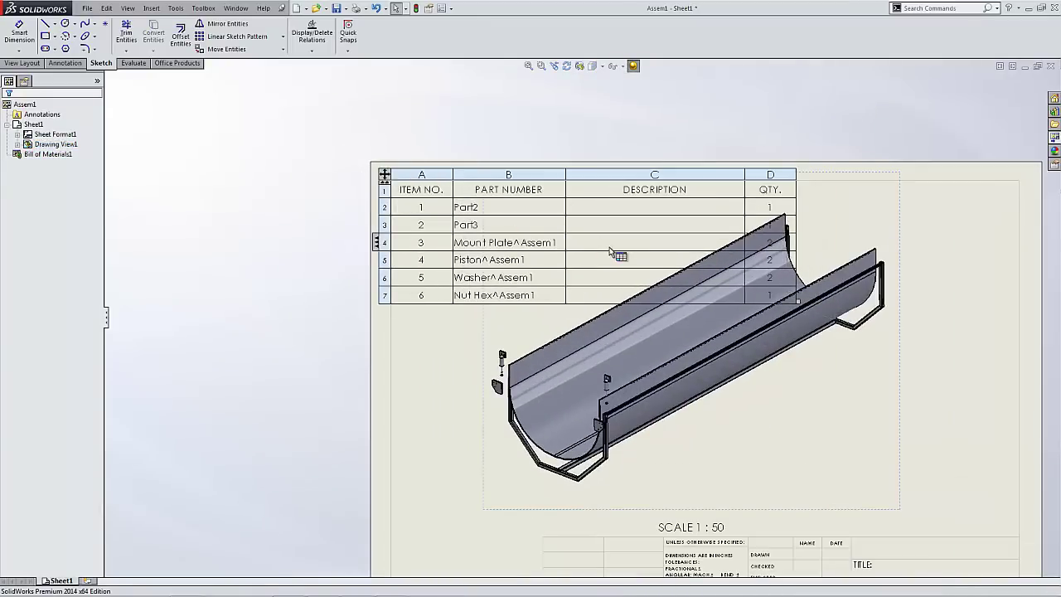
drag(796, 281, 623, 266)
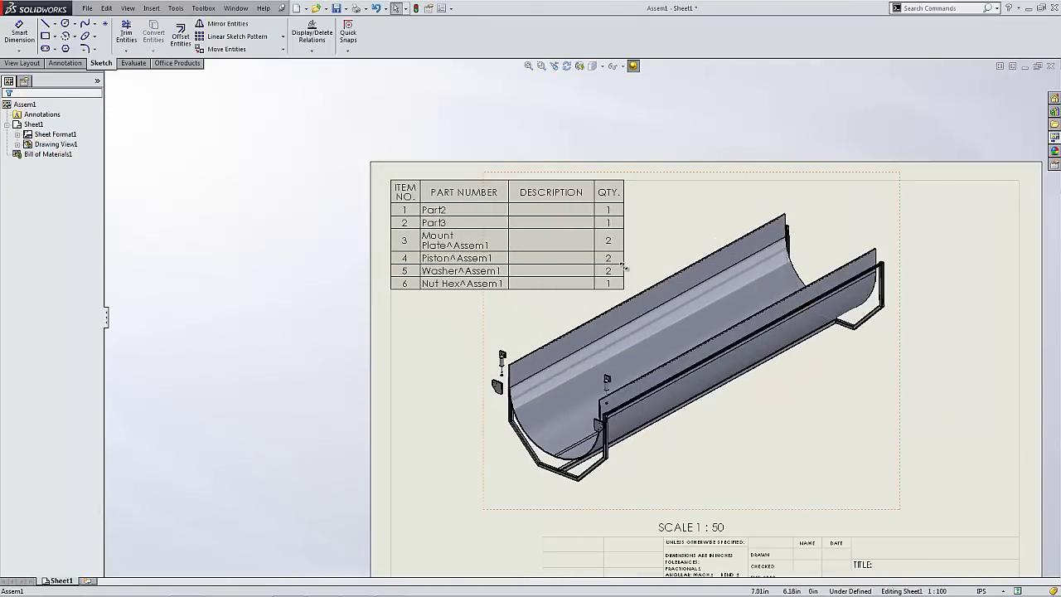
click(458, 328)
scroll(655, 451, down, 2)
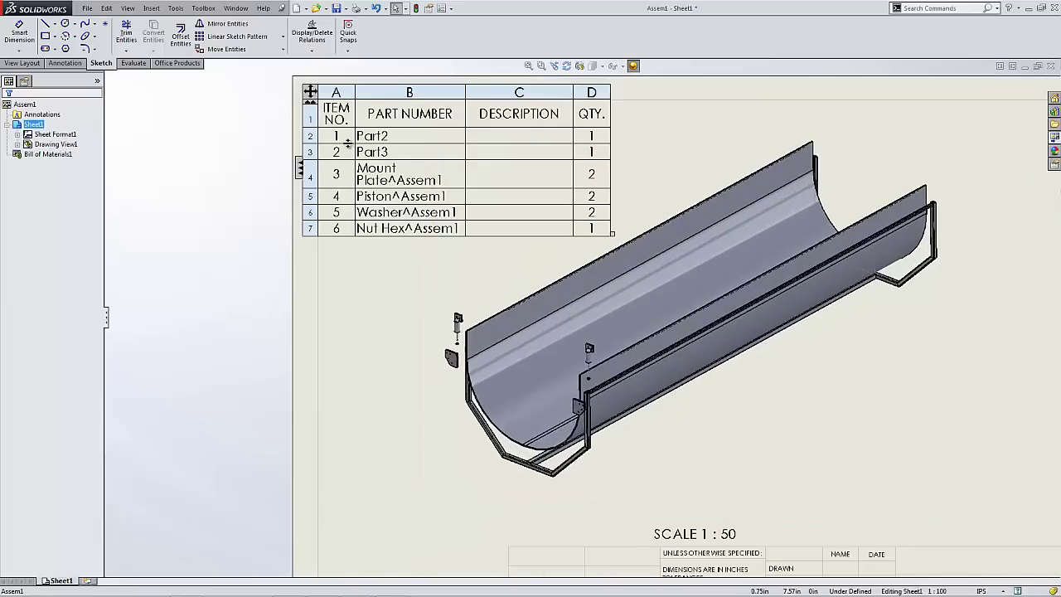
Step: Balloon the exploded view's parts 1 to 6, placing balloon 6 below the view
click(492, 300)
click(131, 65)
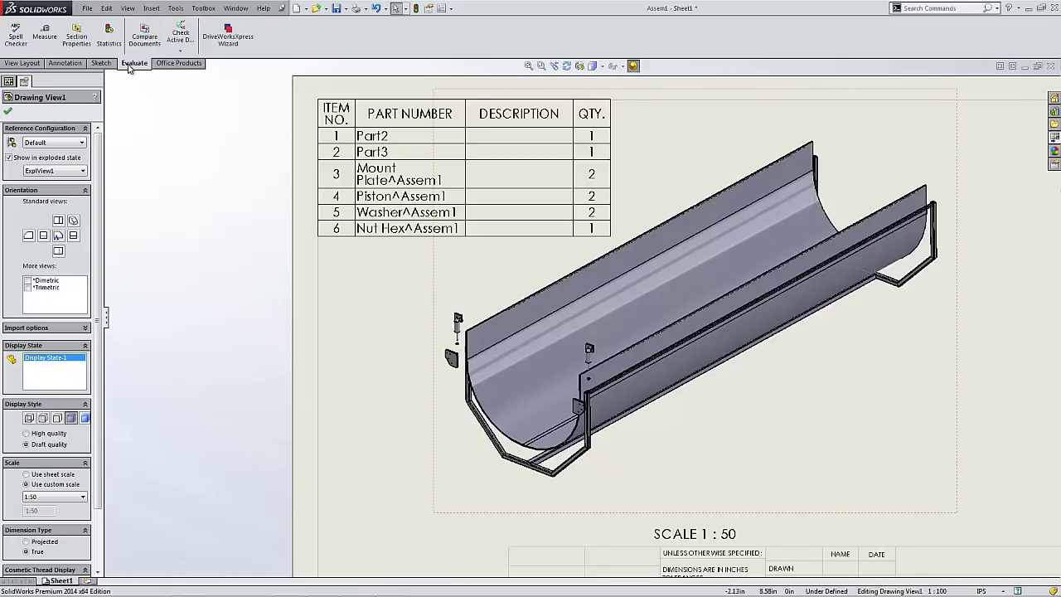
click(73, 64)
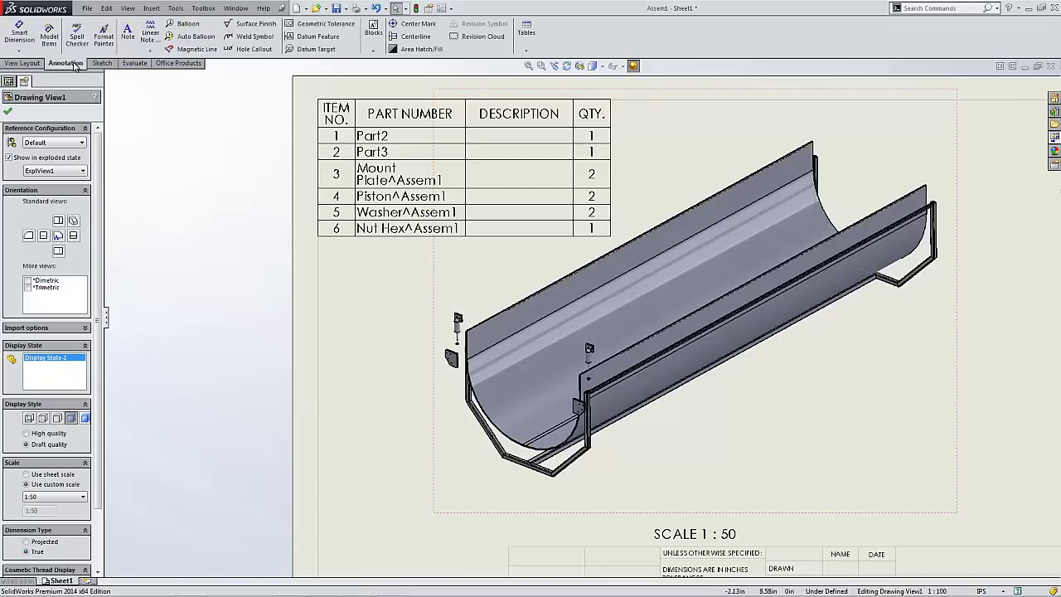
click(193, 37)
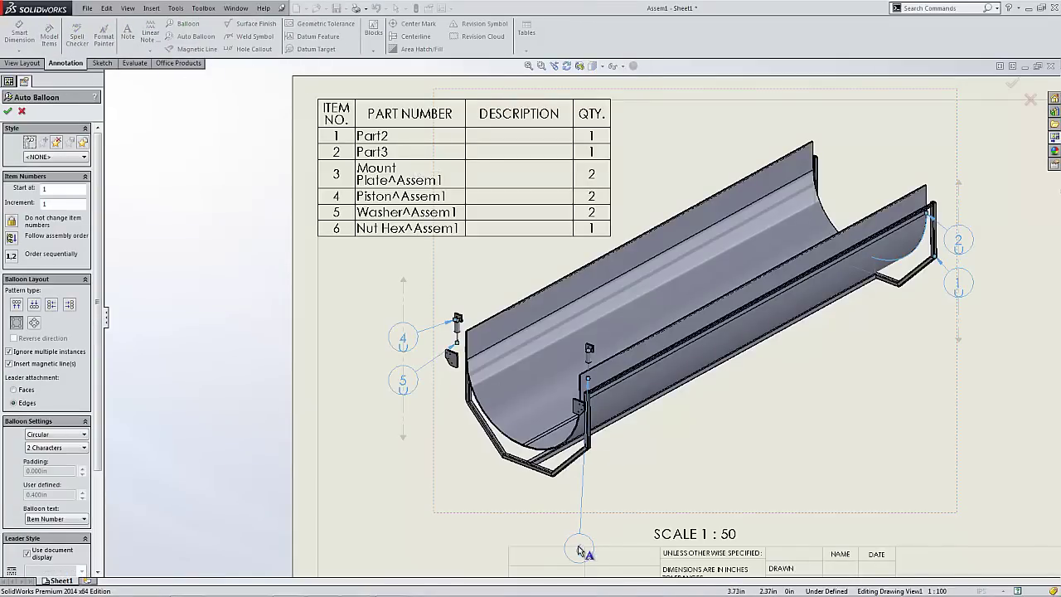
drag(655, 479, 671, 464)
click(7, 111)
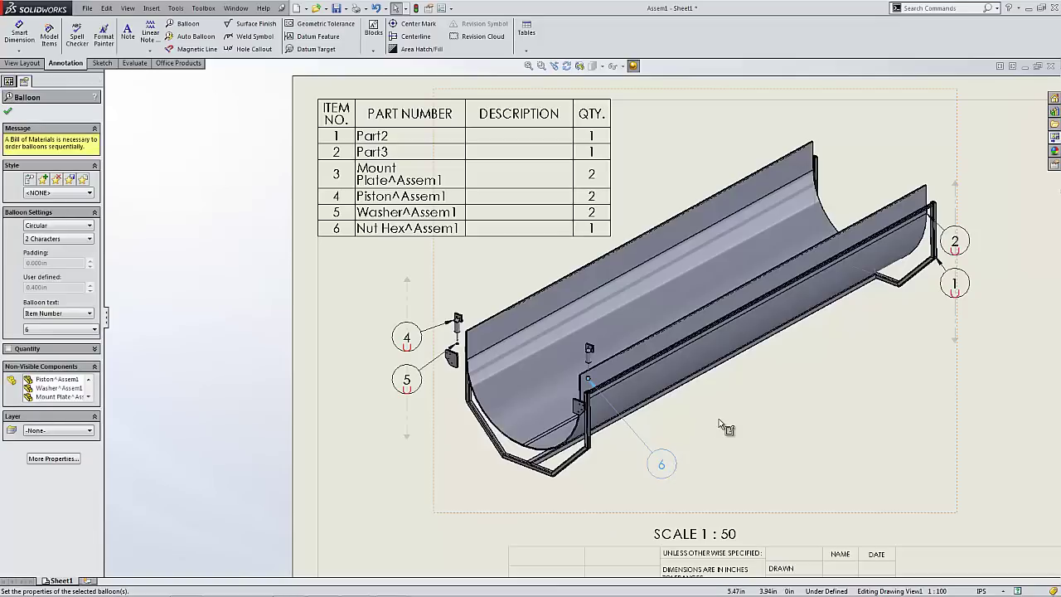
click(379, 467)
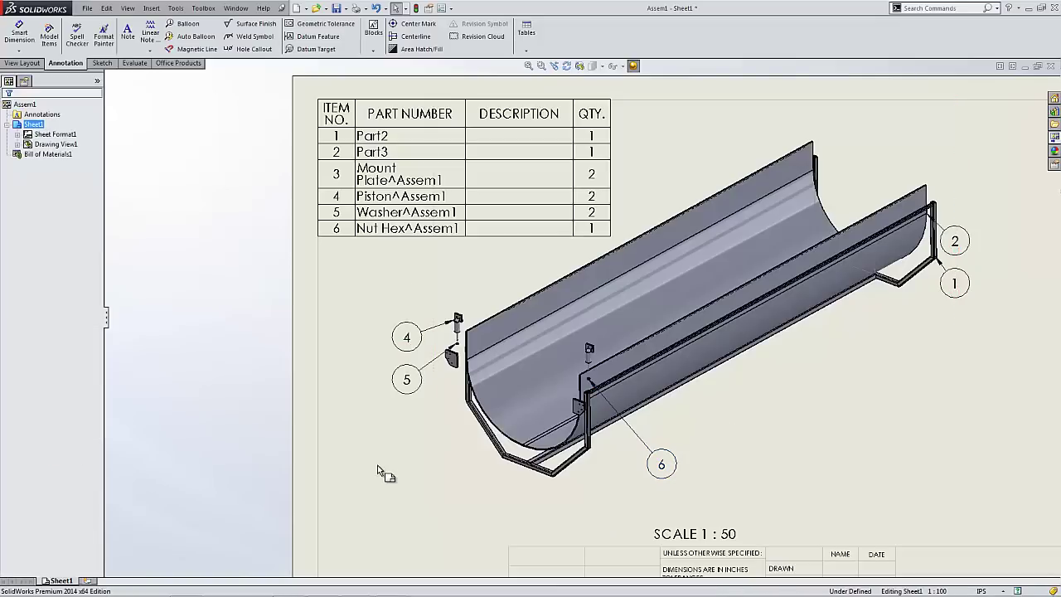
Step: Add Sheet2 and place an isometric view of Part2.SLDPRT on it
click(90, 581)
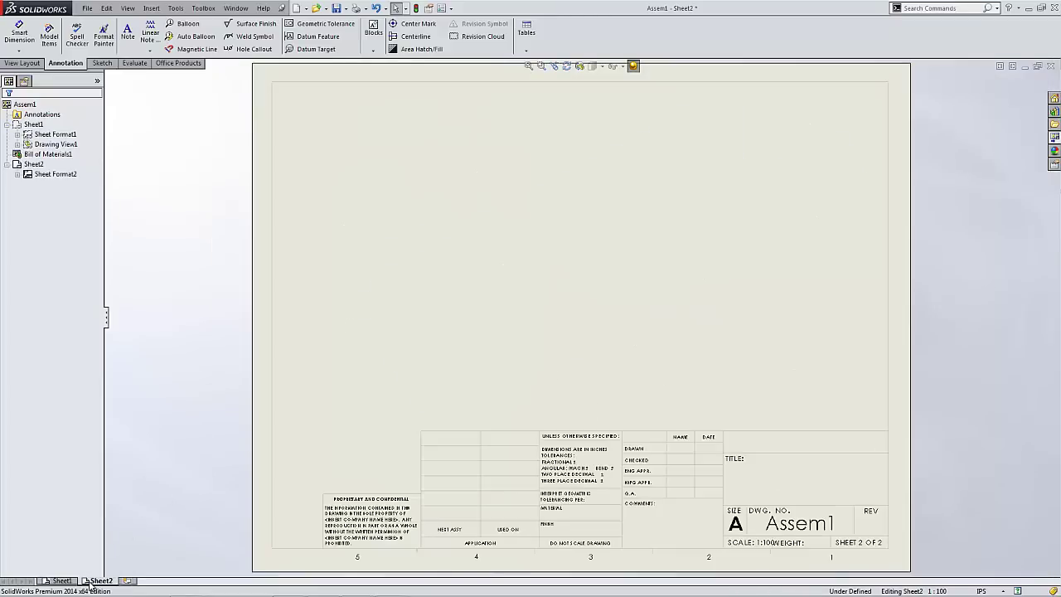
click(1055, 138)
click(940, 77)
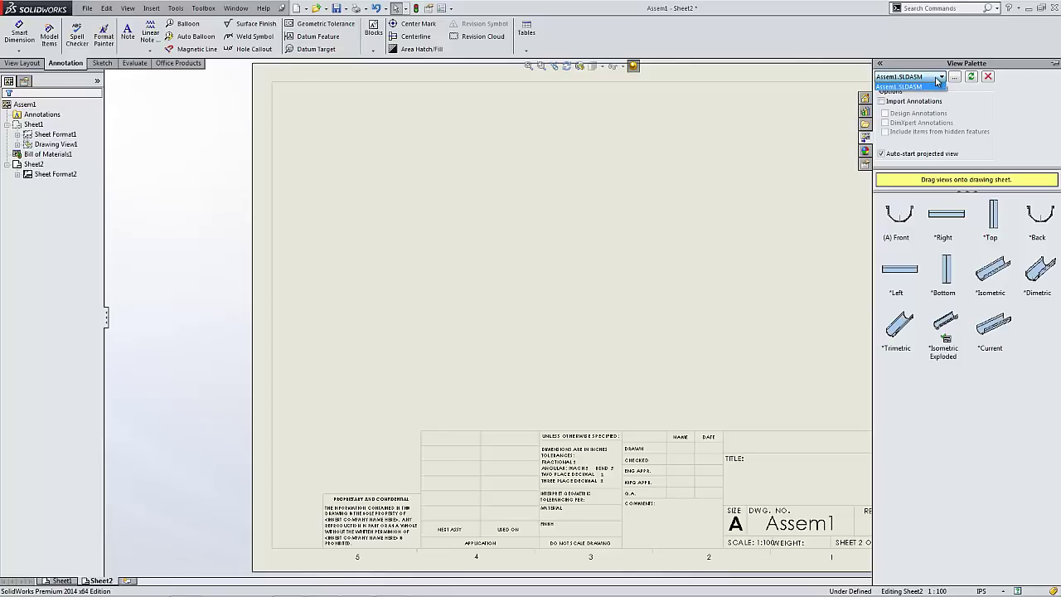
click(935, 78)
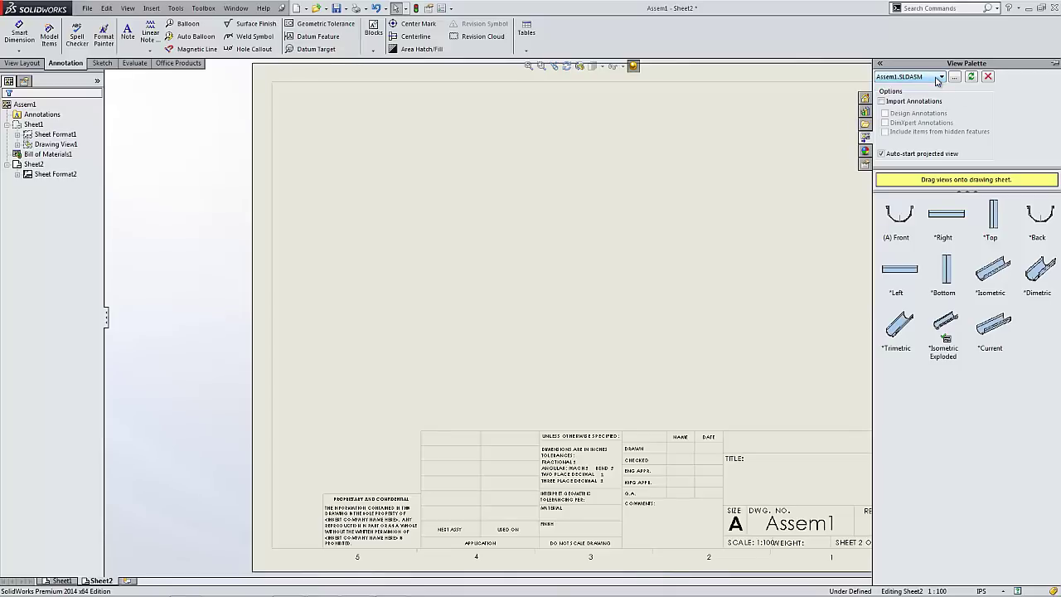
click(937, 78)
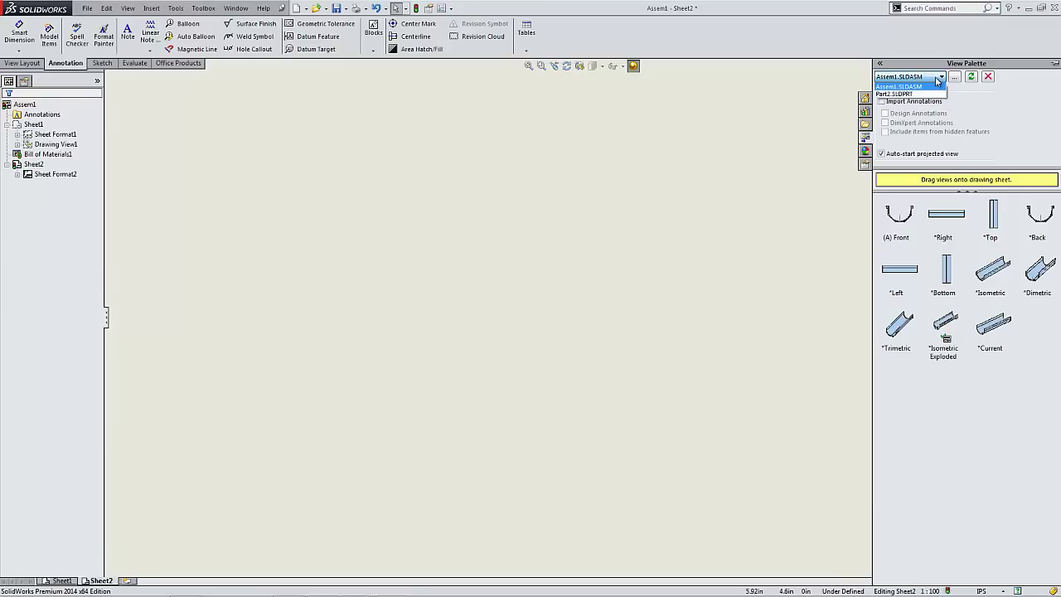
click(922, 93)
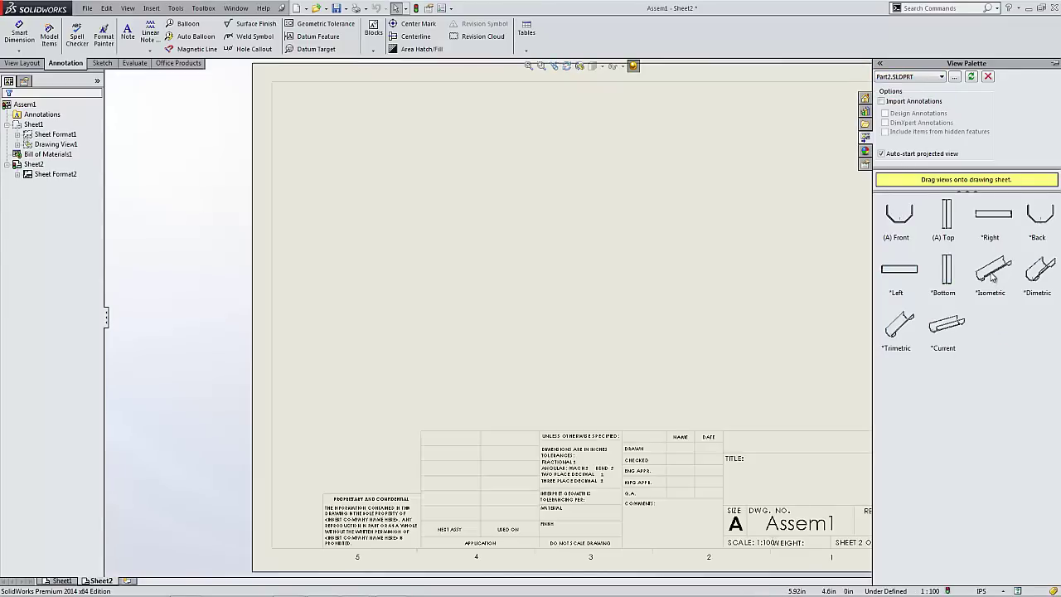
mouse_move(992, 275)
mouse_down()
mouse_move(691, 289)
mouse_move(574, 279)
mouse_up()
Step: Set the frame view to a custom 1:50 scale
click(63, 471)
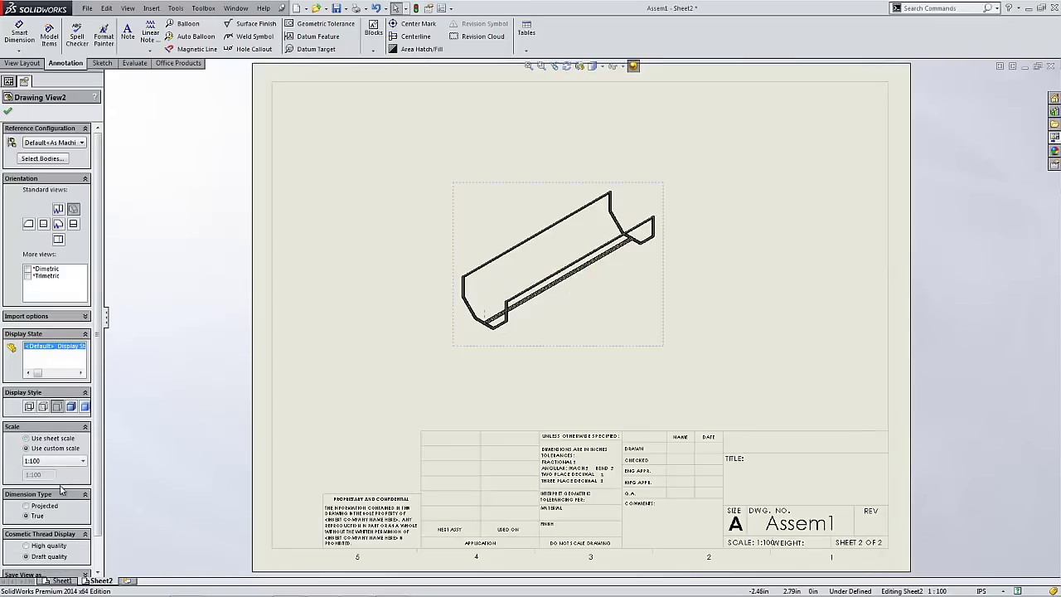
click(58, 461)
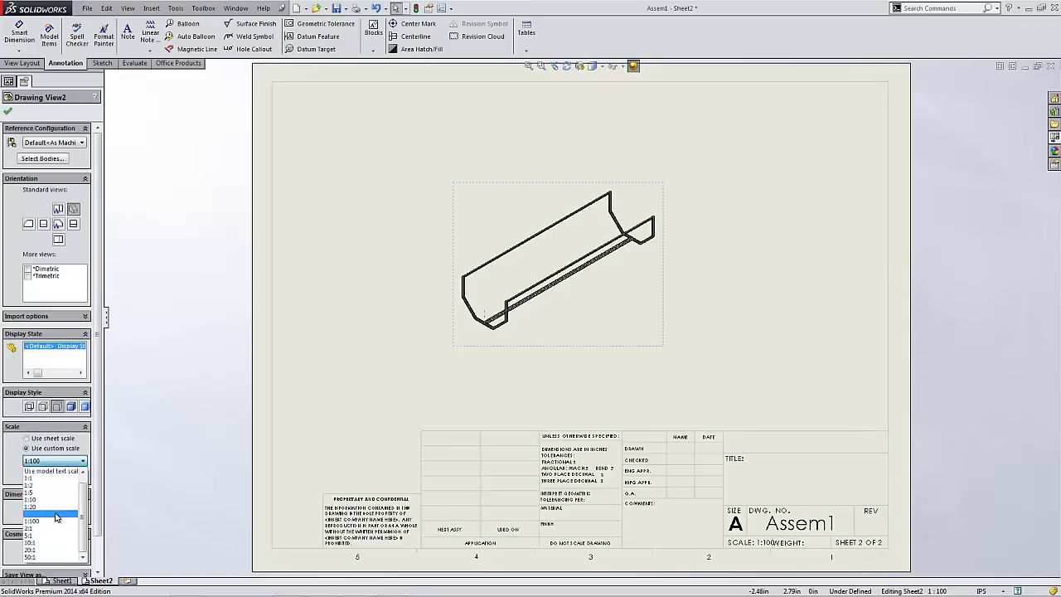
click(54, 513)
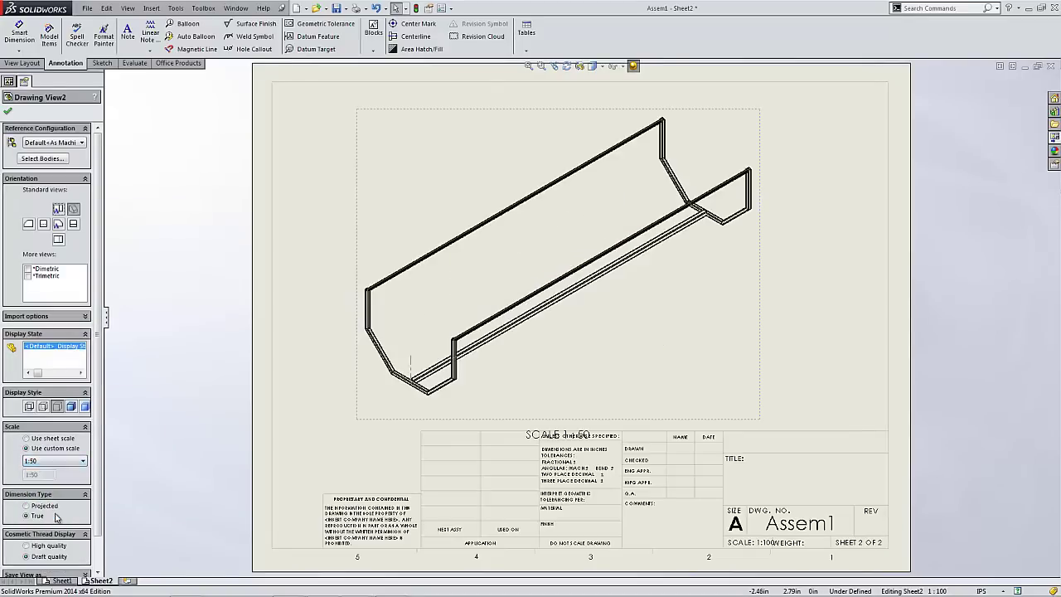
Step: Insert a weldment cut list for the frame view at Sheet2's top-left
right_click(481, 278)
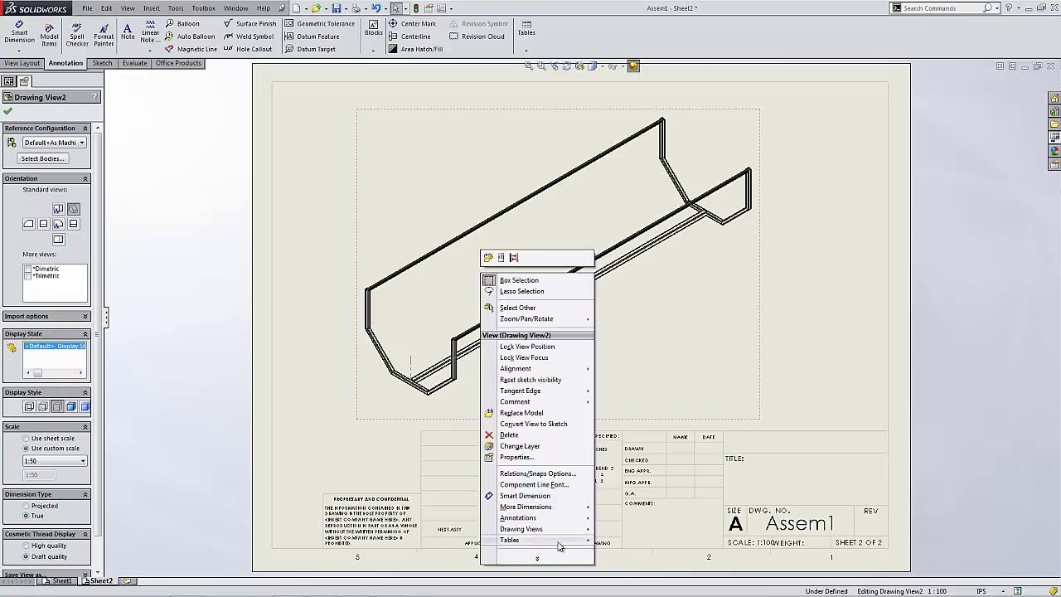
mouse_move(558, 542)
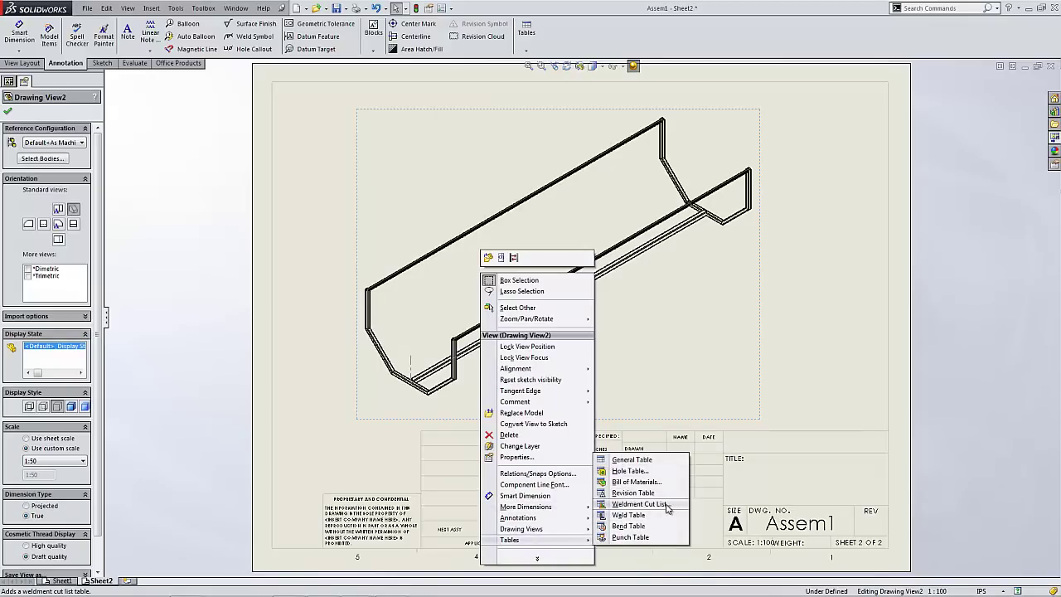
click(638, 504)
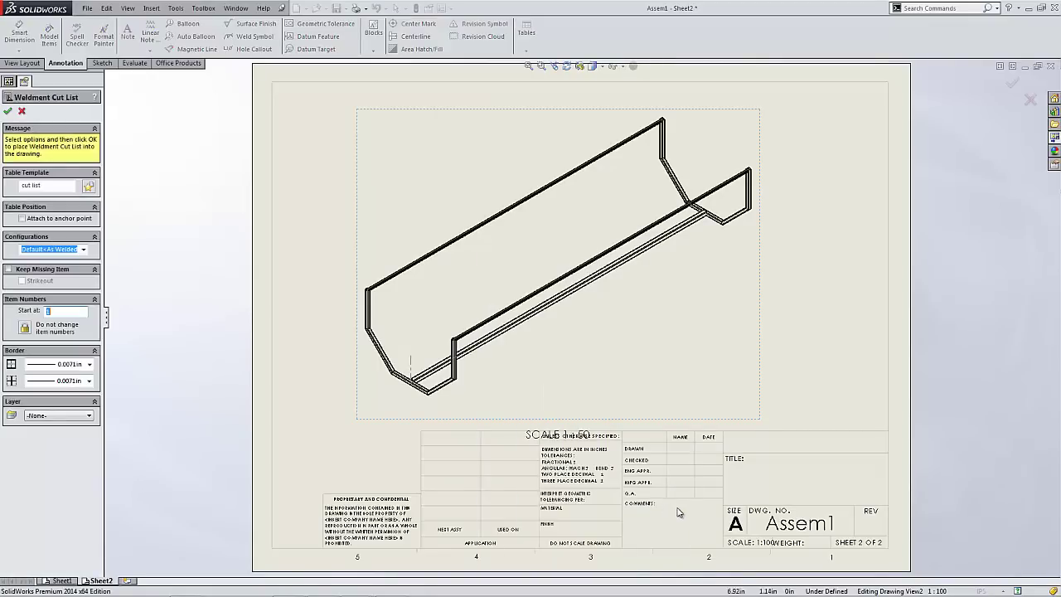
click(7, 111)
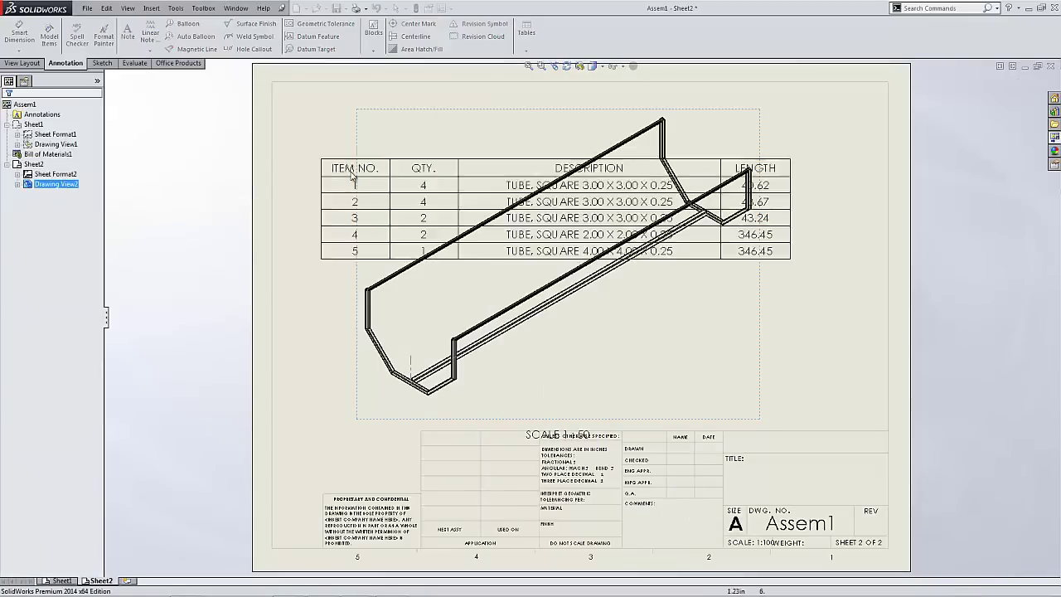
click(418, 91)
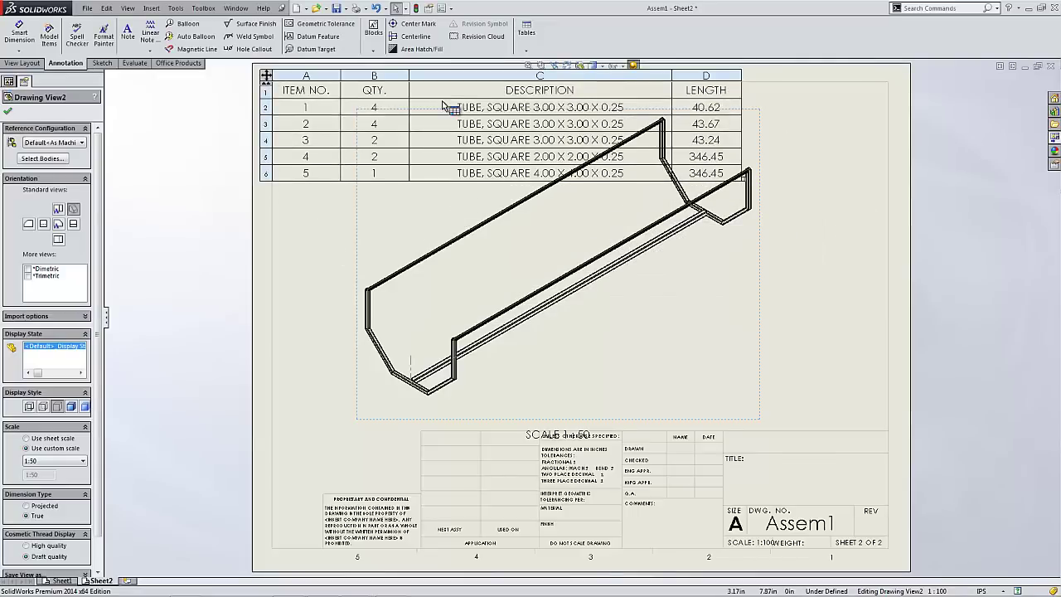
Step: Move the frame view down and to the right on the sheet
key(Escape)
mouse_move(797, 255)
mouse_down()
mouse_move(879, 258)
mouse_move(870, 279)
mouse_move(836, 282)
mouse_up()
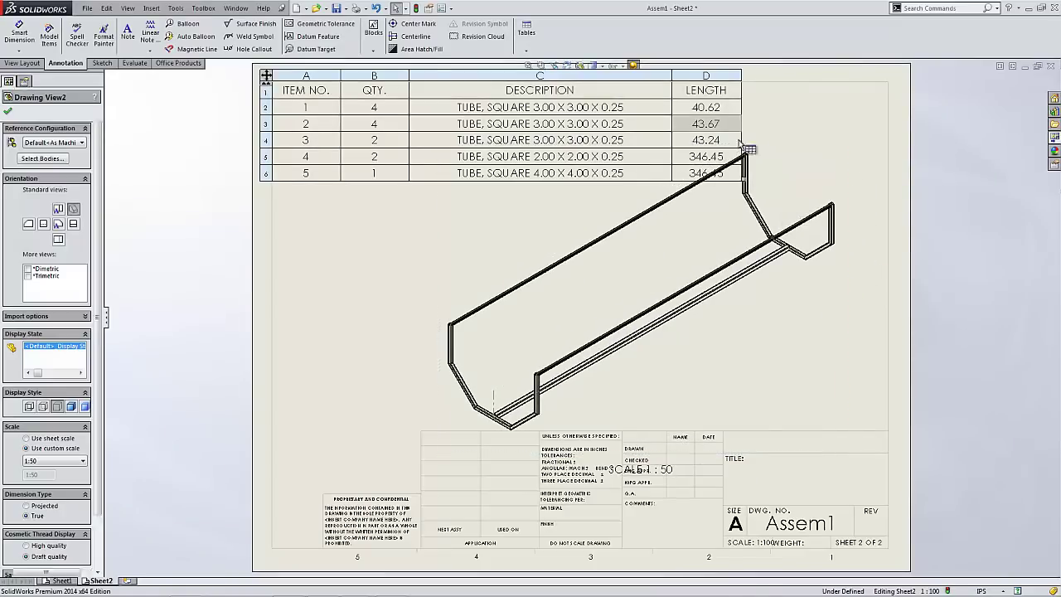
click(748, 147)
click(517, 186)
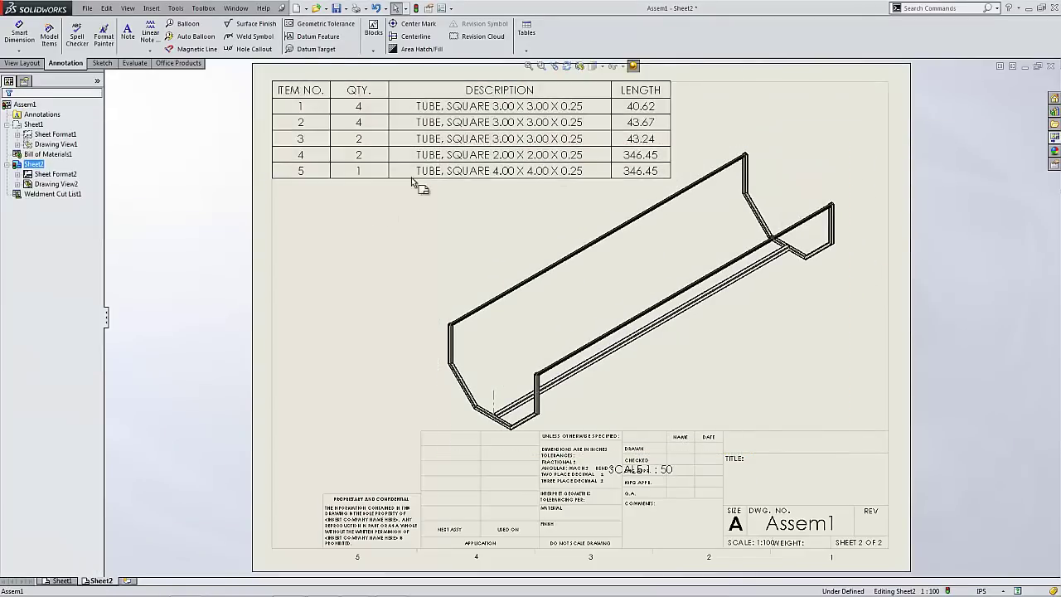
Step: Auto-balloon the frame view with balloons 1 to 5
scroll(486, 135, down, 1)
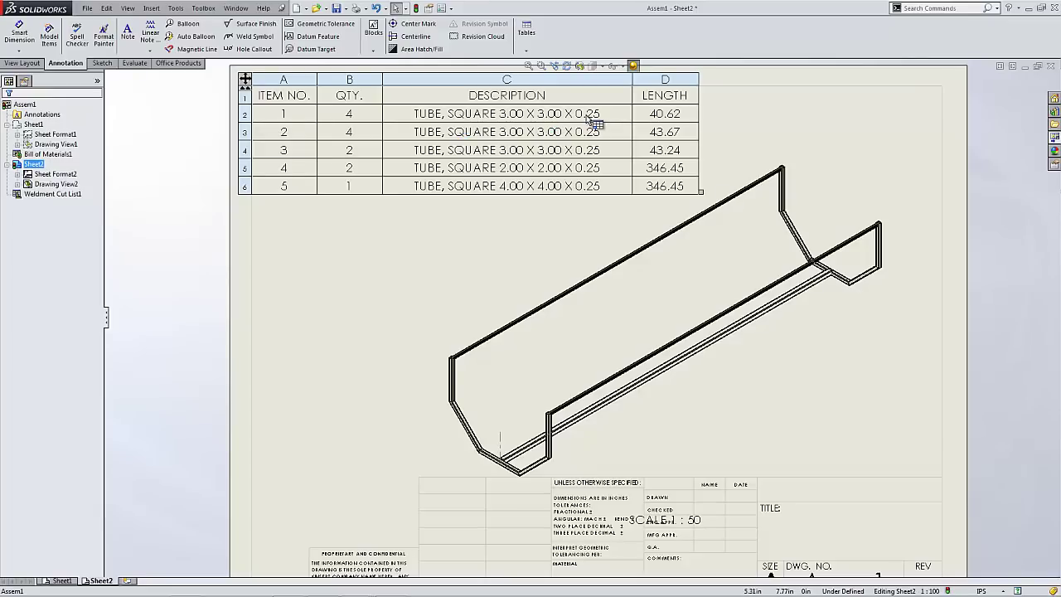
right_click(474, 303)
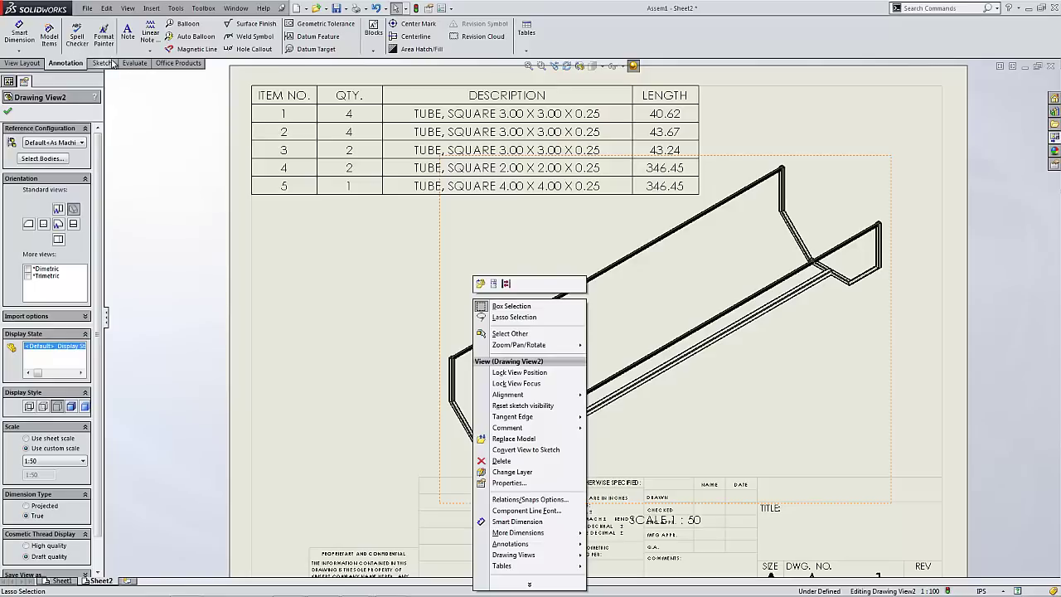
click(197, 38)
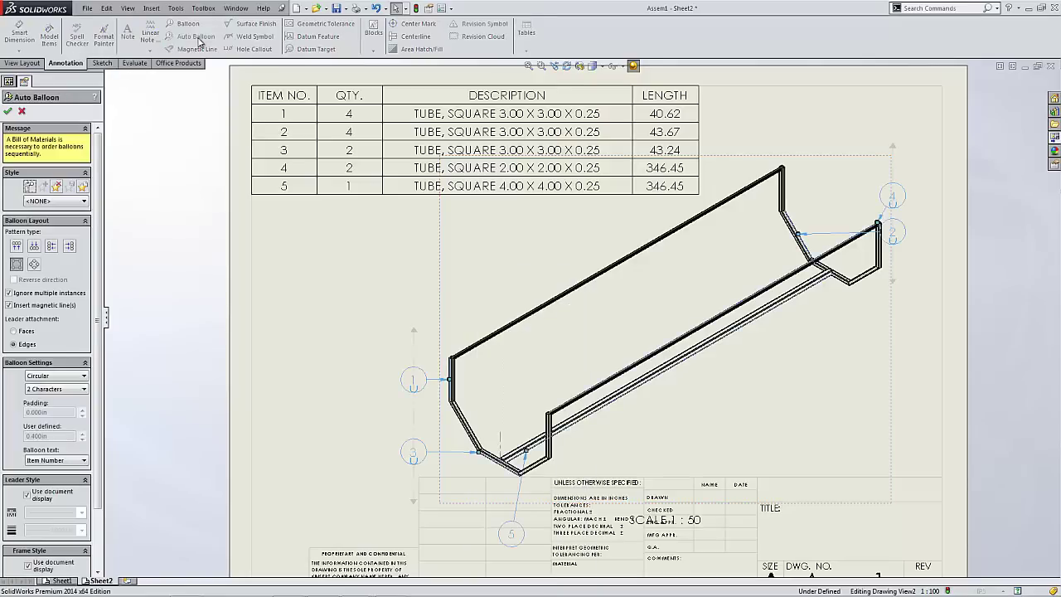
click(7, 111)
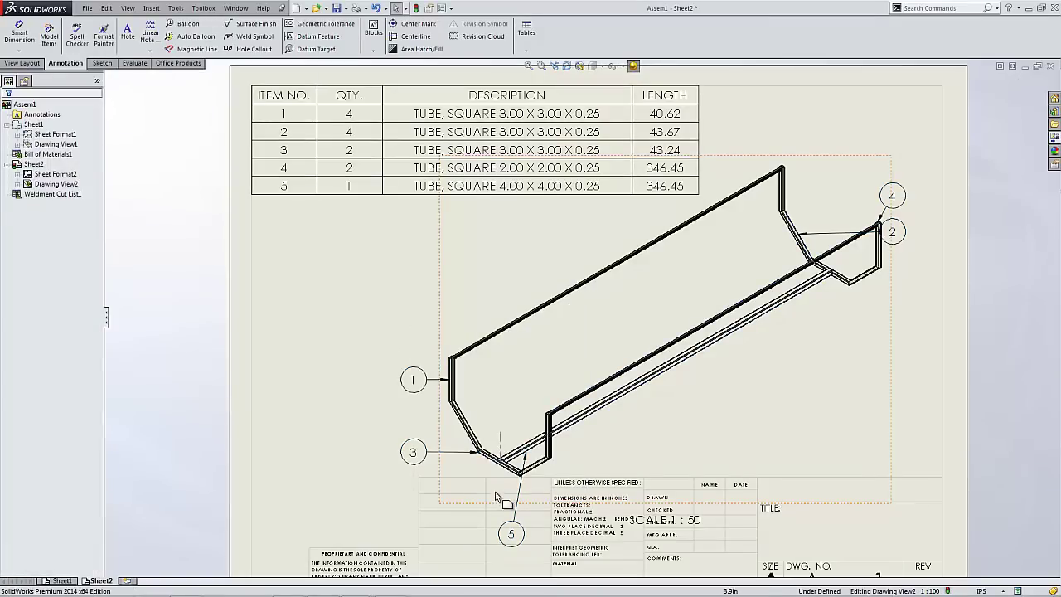
Step: Reposition balloon 5 up-right near the frame and balloon 2 up-left
drag(518, 532, 622, 446)
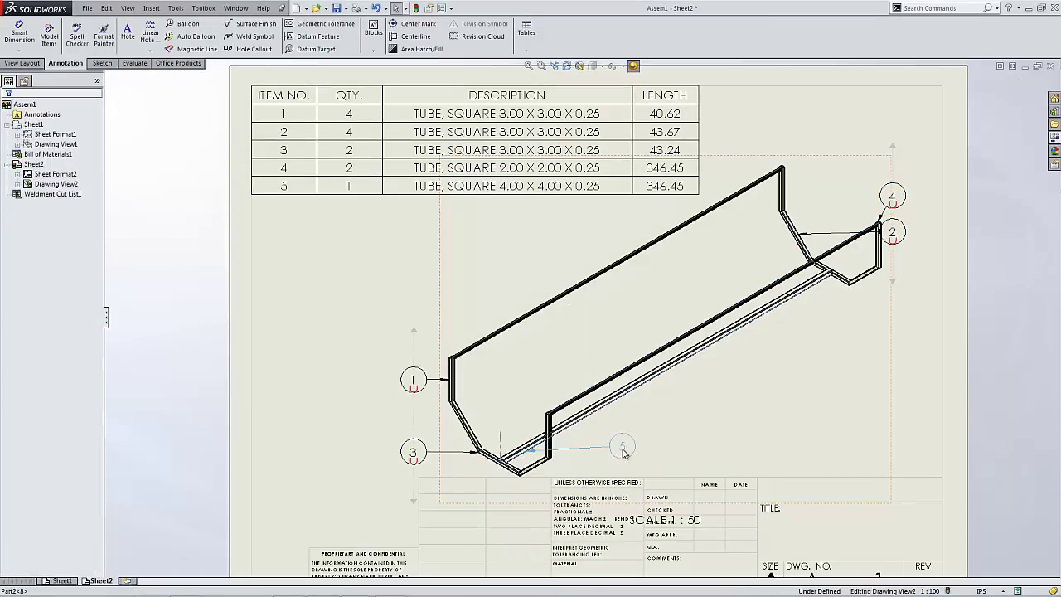
click(900, 385)
click(557, 163)
click(301, 232)
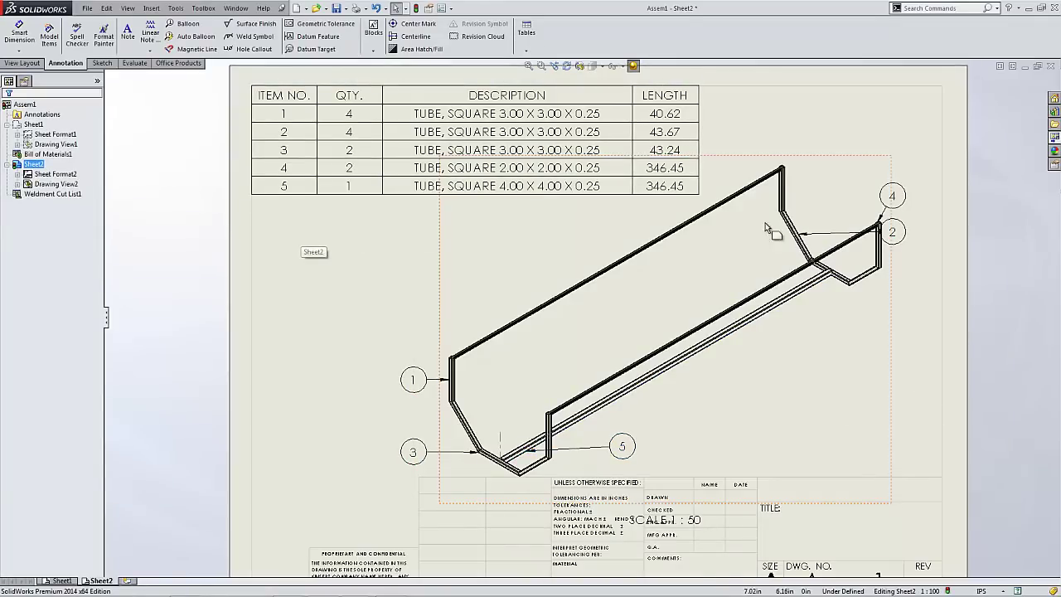
drag(892, 231, 825, 180)
click(387, 287)
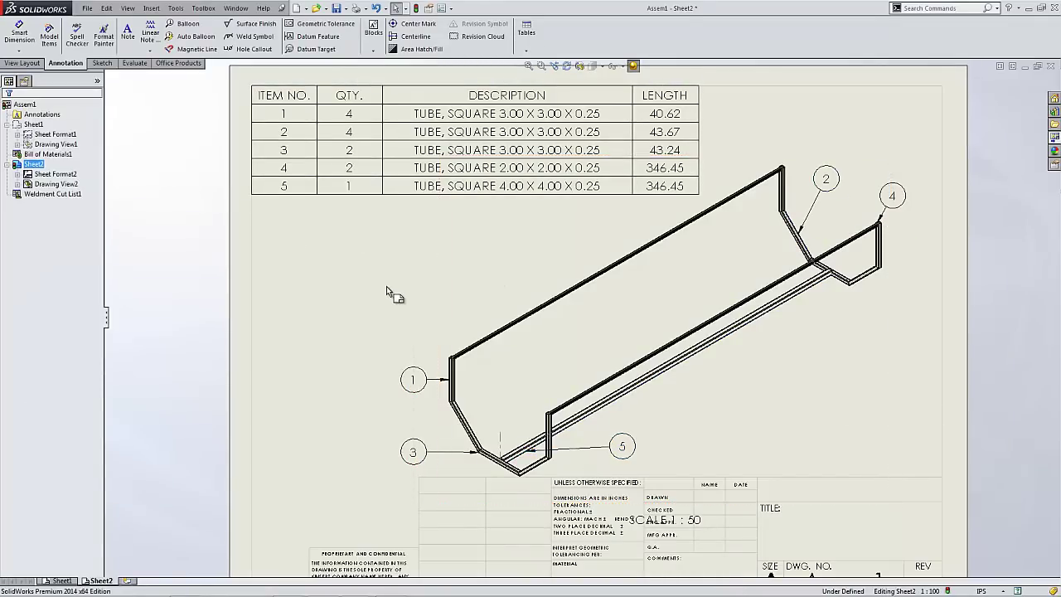